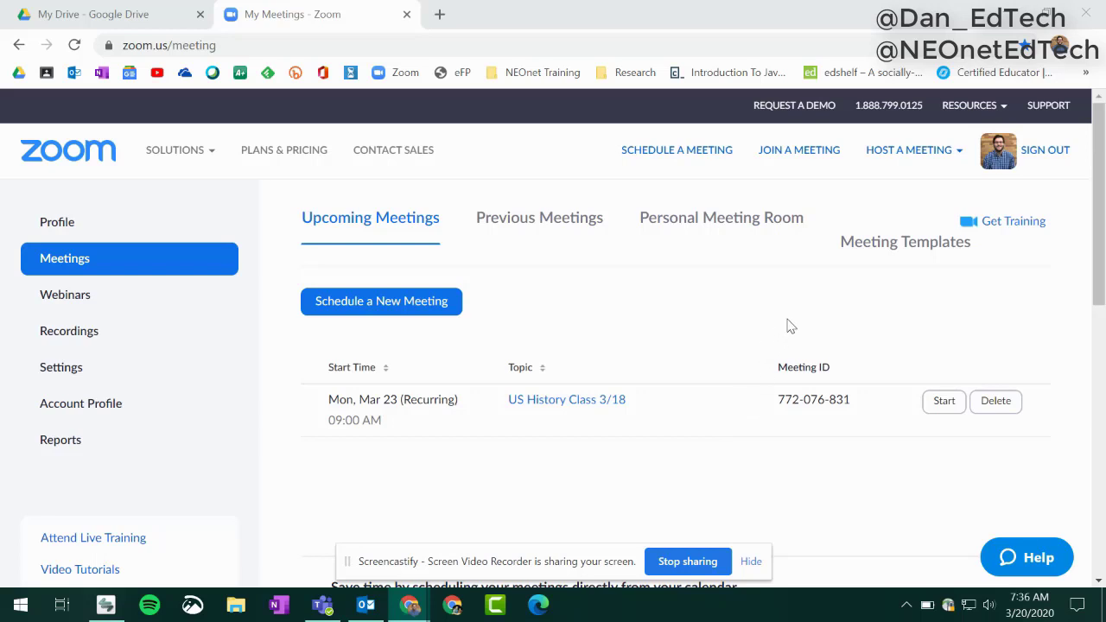
Step: Host a screen-share-only meeting, open it in Zoom Meetings and share the entire screen
{"action": "mouse_move", "coordinate": [921, 156]}
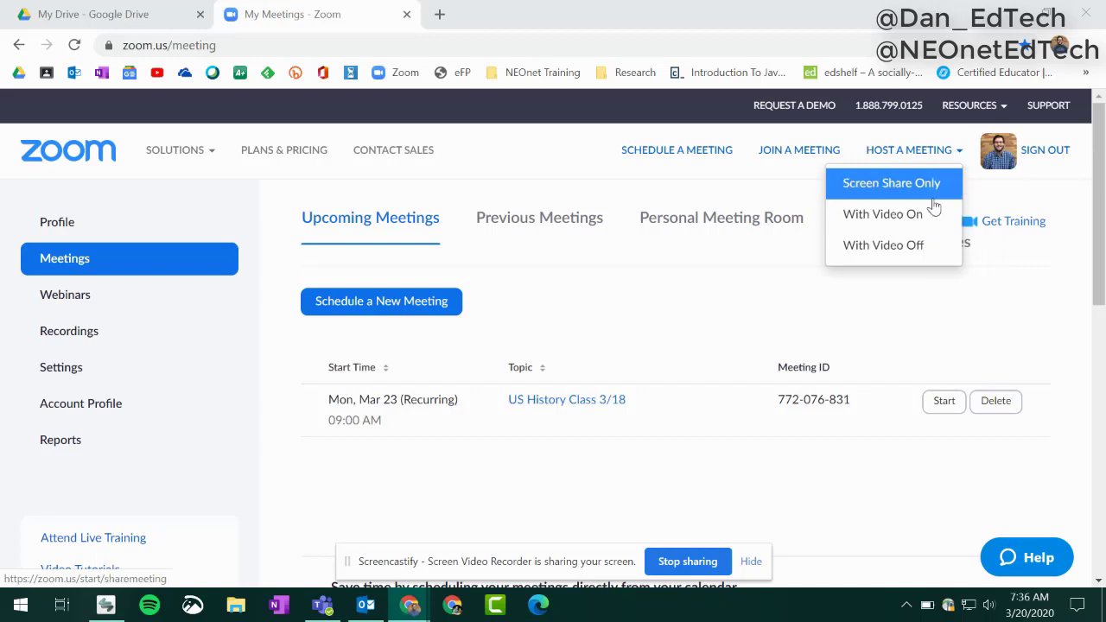
{"action": "left_click", "coordinate": [935, 197]}
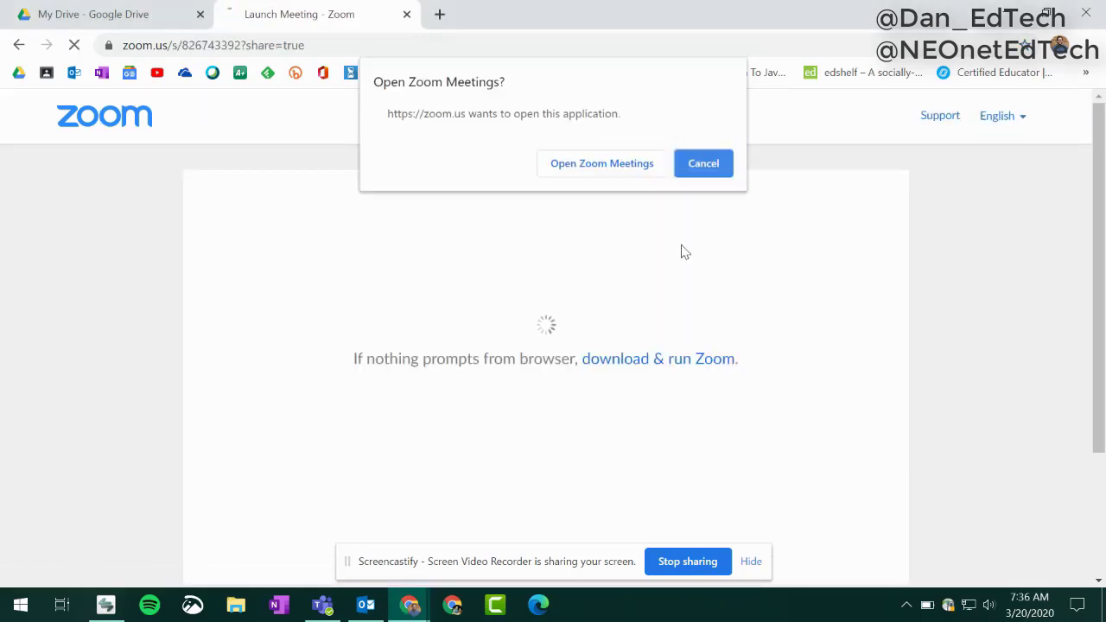
{"action": "left_click", "coordinate": [601, 164]}
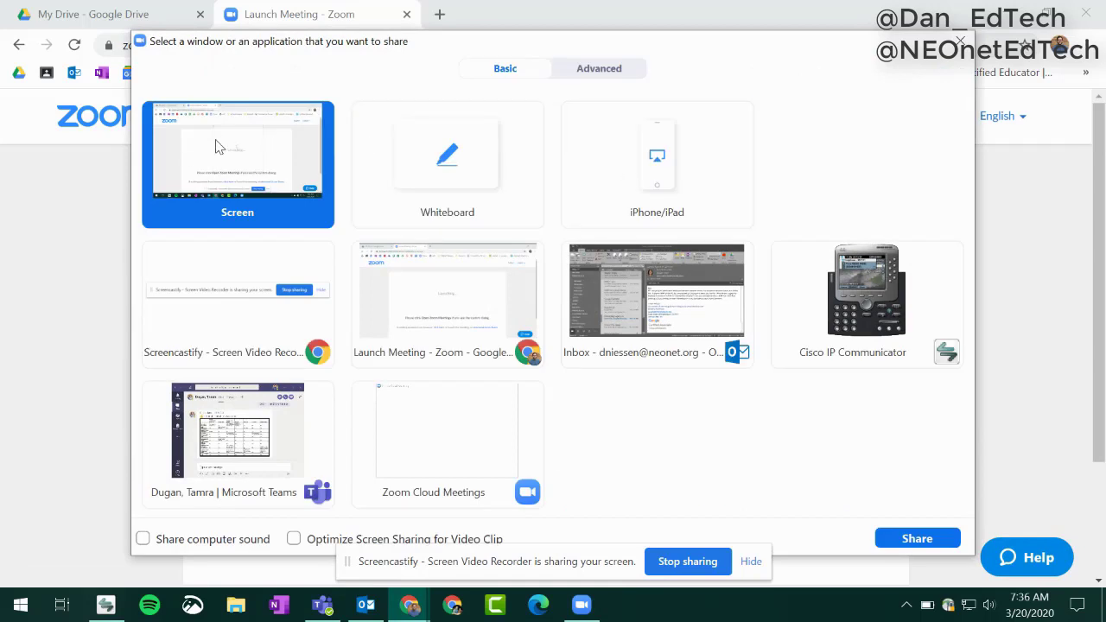
{"action": "left_click", "coordinate": [917, 537]}
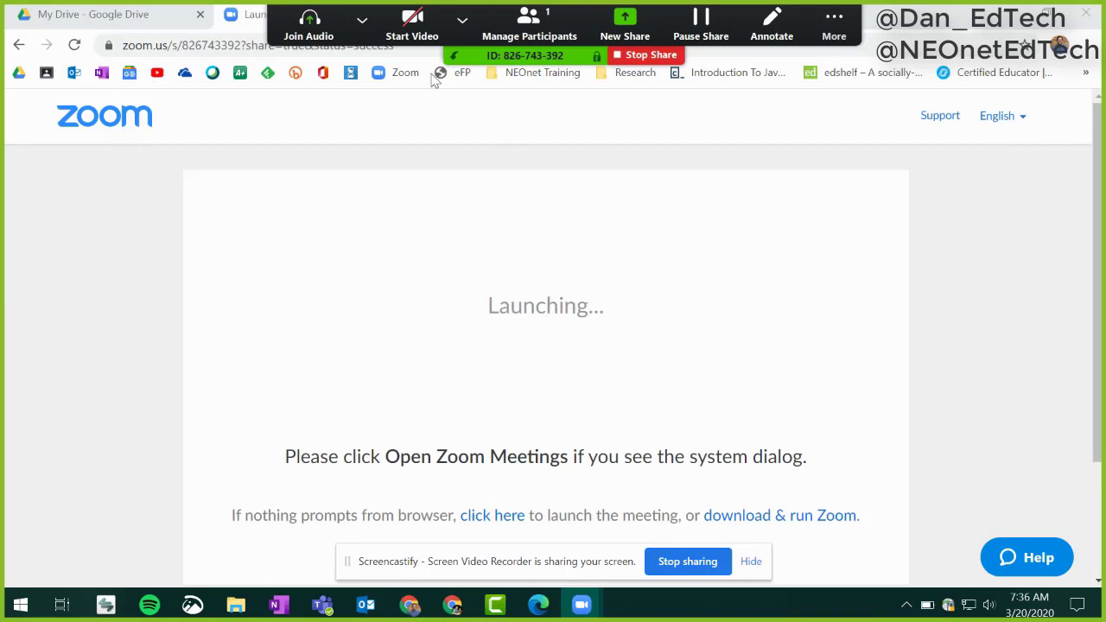
Step: View the camera options and join the meeting's audio with computer audio
{"action": "left_click", "coordinate": [462, 19]}
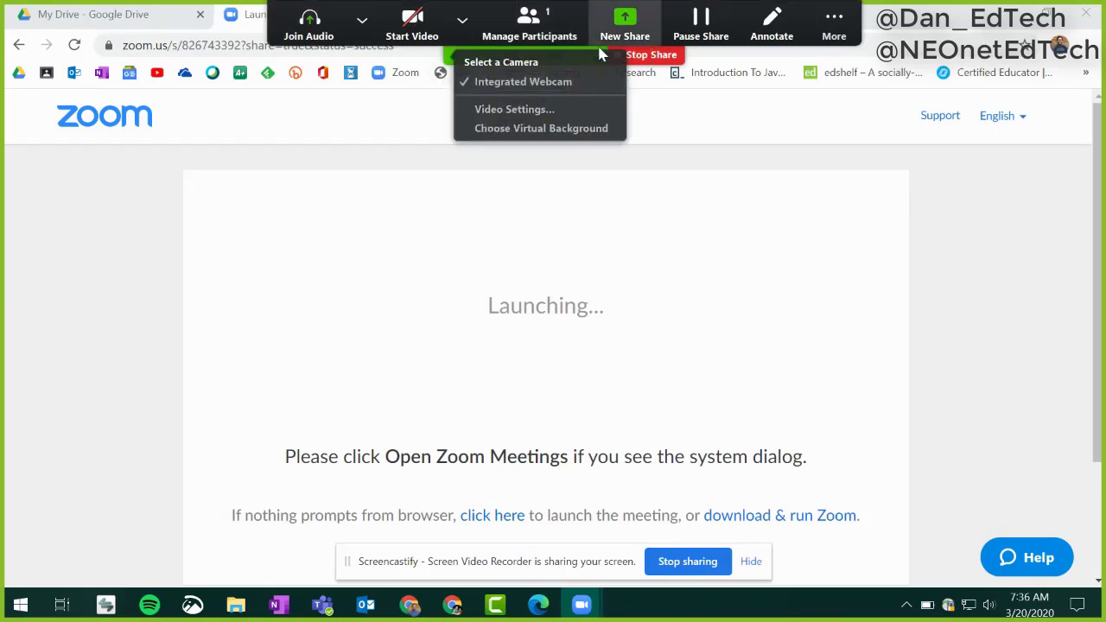
{"action": "left_click", "coordinate": [326, 184]}
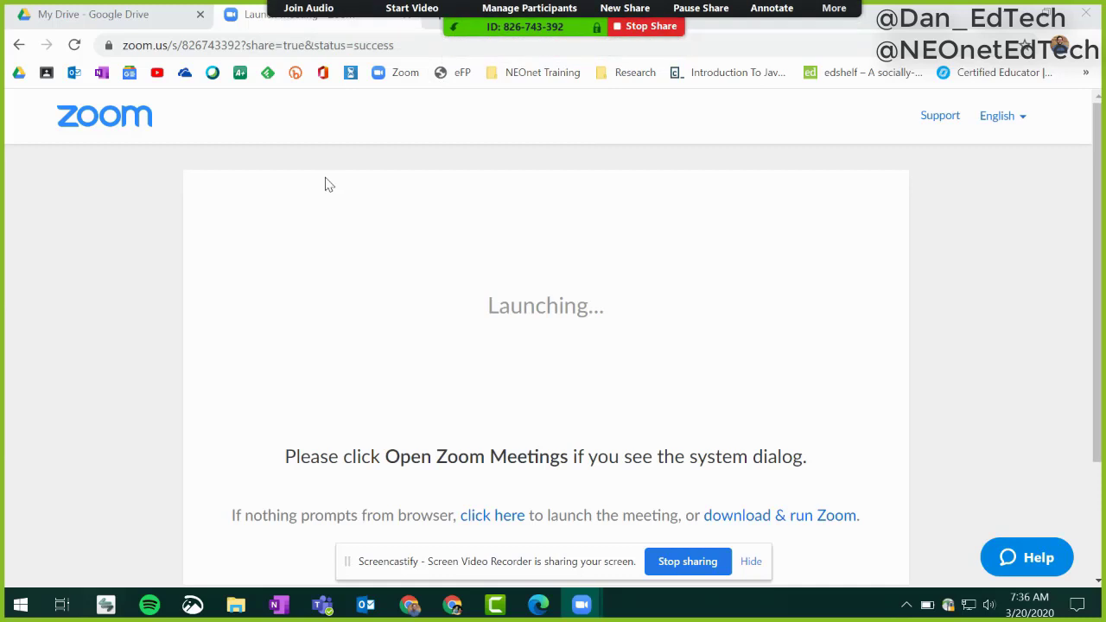
{"action": "mouse_move", "coordinate": [458, 8]}
{"action": "left_click", "coordinate": [362, 19]}
{"action": "left_click", "coordinate": [311, 26]}
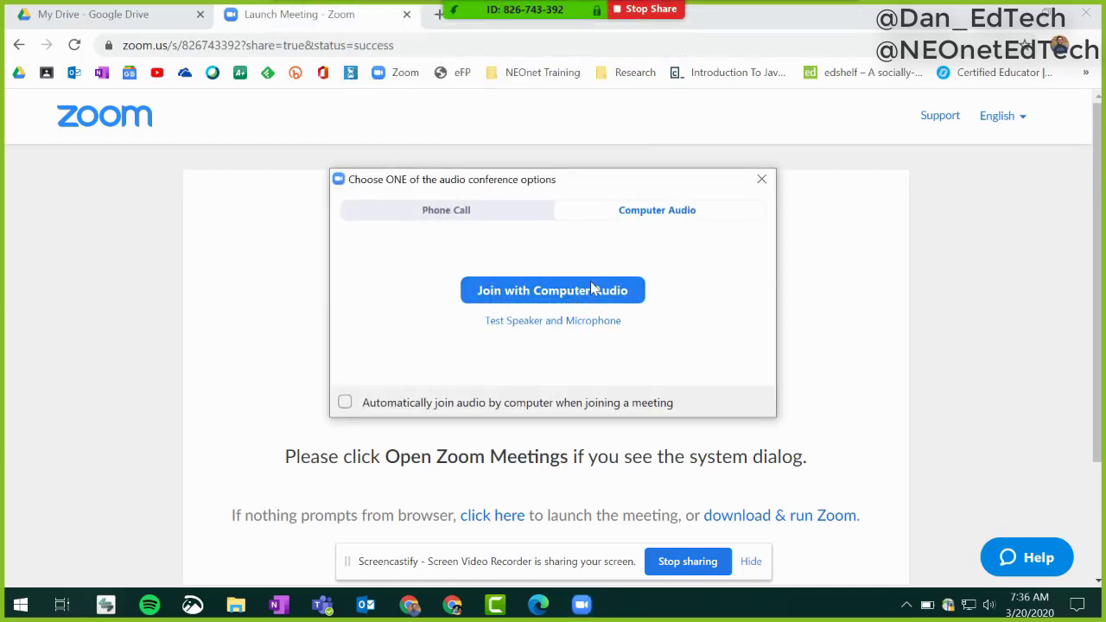
{"action": "left_click", "coordinate": [592, 290]}
Step: Mute and unmute the microphone, viewing the audio and camera options
{"action": "left_click", "coordinate": [349, 19]}
{"action": "left_click", "coordinate": [301, 21]}
{"action": "left_click", "coordinate": [301, 21]}
{"action": "left_click", "coordinate": [448, 19]}
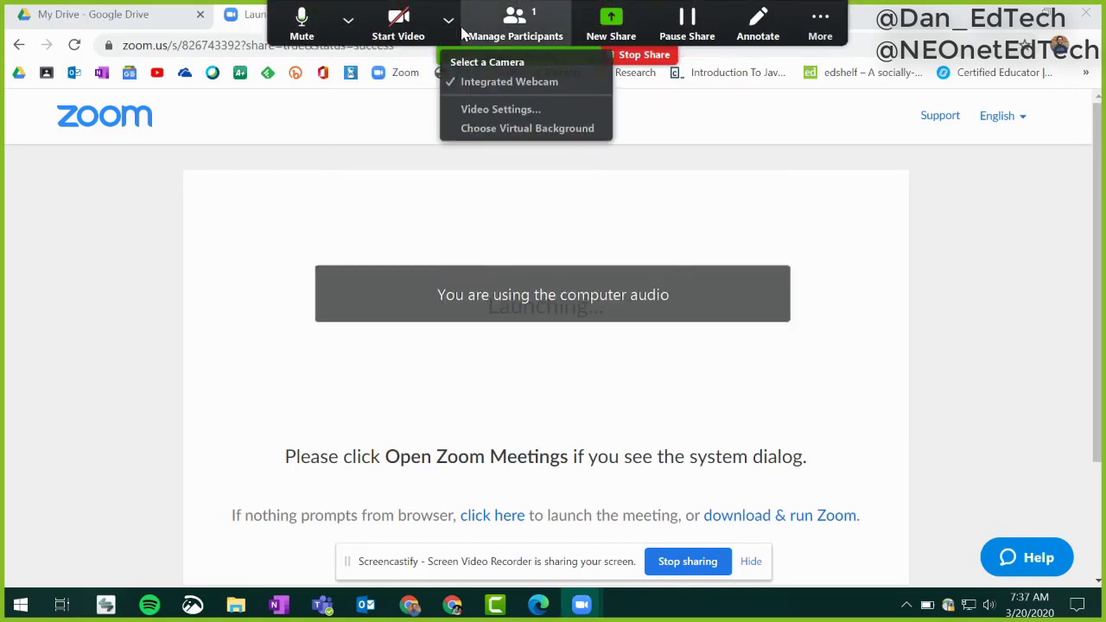
Step: Review the meeting's additional options and start recording the meeting on this computer
{"action": "left_click", "coordinate": [816, 21]}
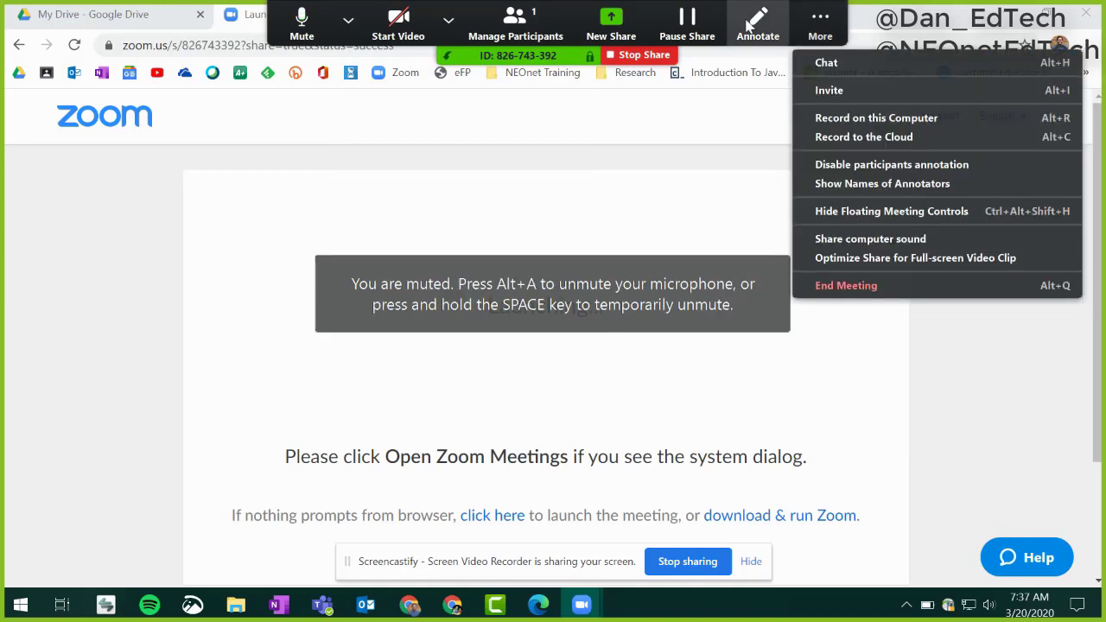
{"action": "left_click", "coordinate": [348, 19]}
{"action": "left_click", "coordinate": [449, 19]}
{"action": "left_click", "coordinate": [814, 18]}
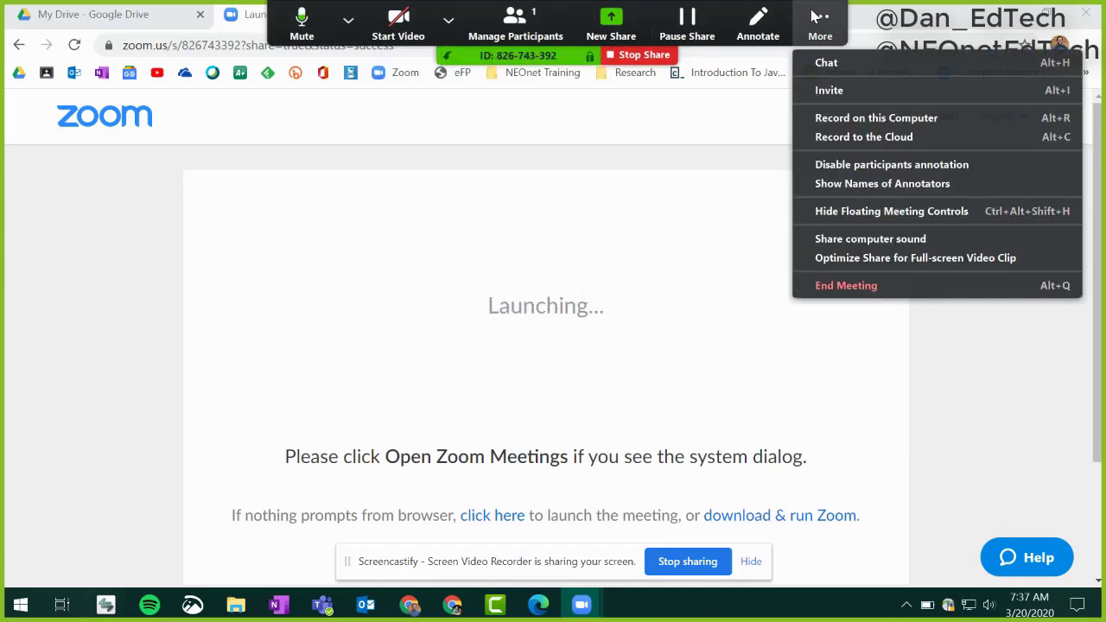
{"action": "left_click", "coordinate": [913, 118]}
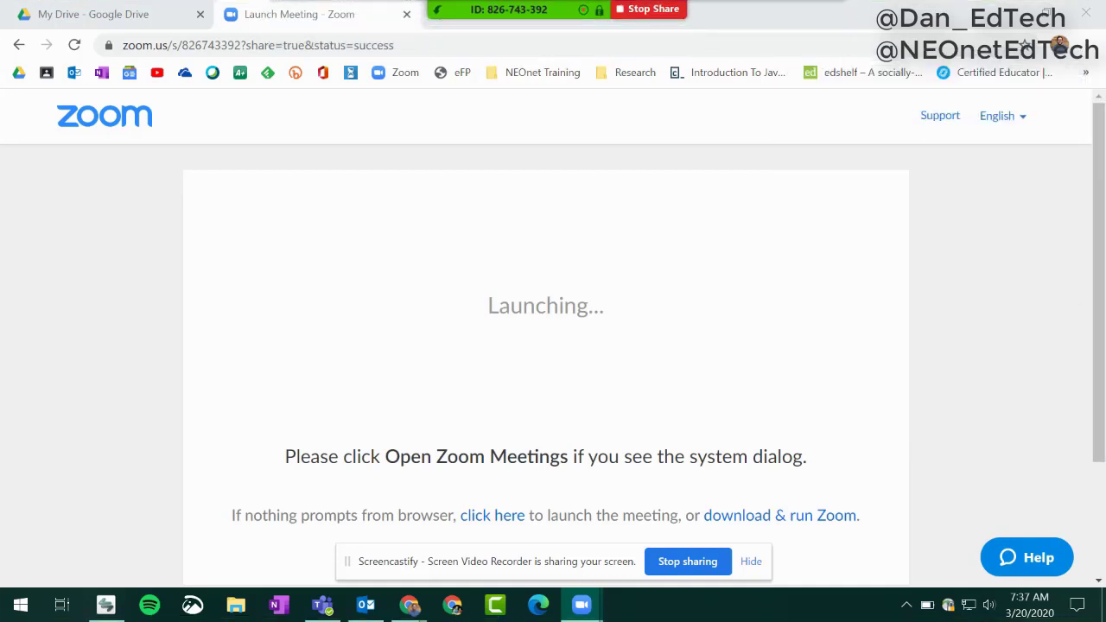
Step: Show the Google Drive page in the shared browser, open Google News in a new tab and switch to it
{"action": "mouse_move", "coordinate": [615, 12]}
{"action": "left_click", "coordinate": [78, 11]}
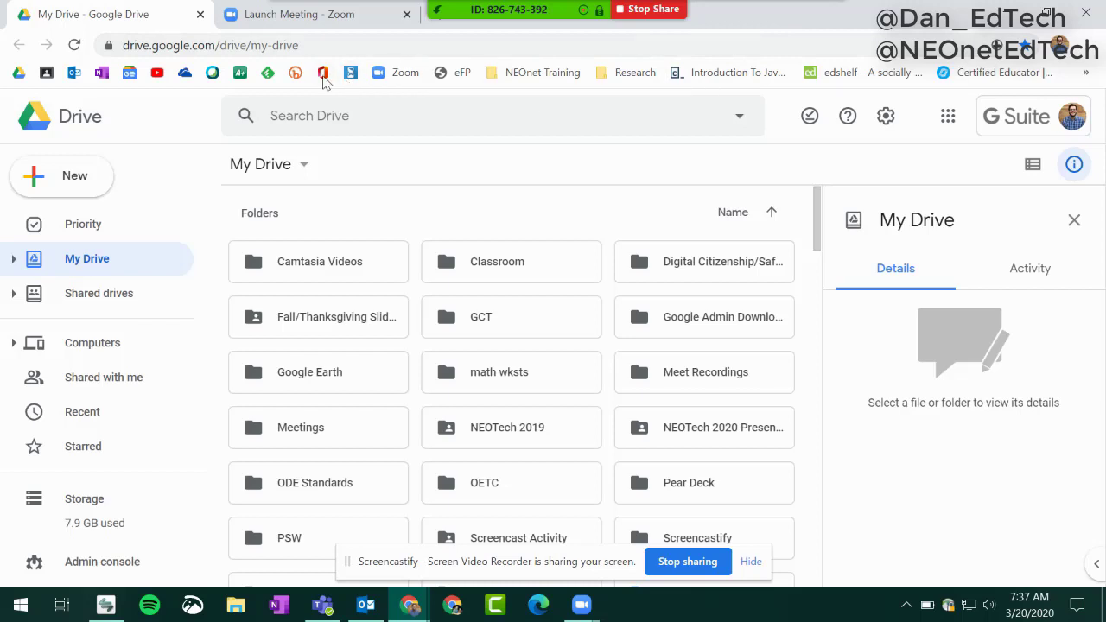
{"action": "right_click", "coordinate": [125, 78]}
{"action": "key", "text": "Escape"}
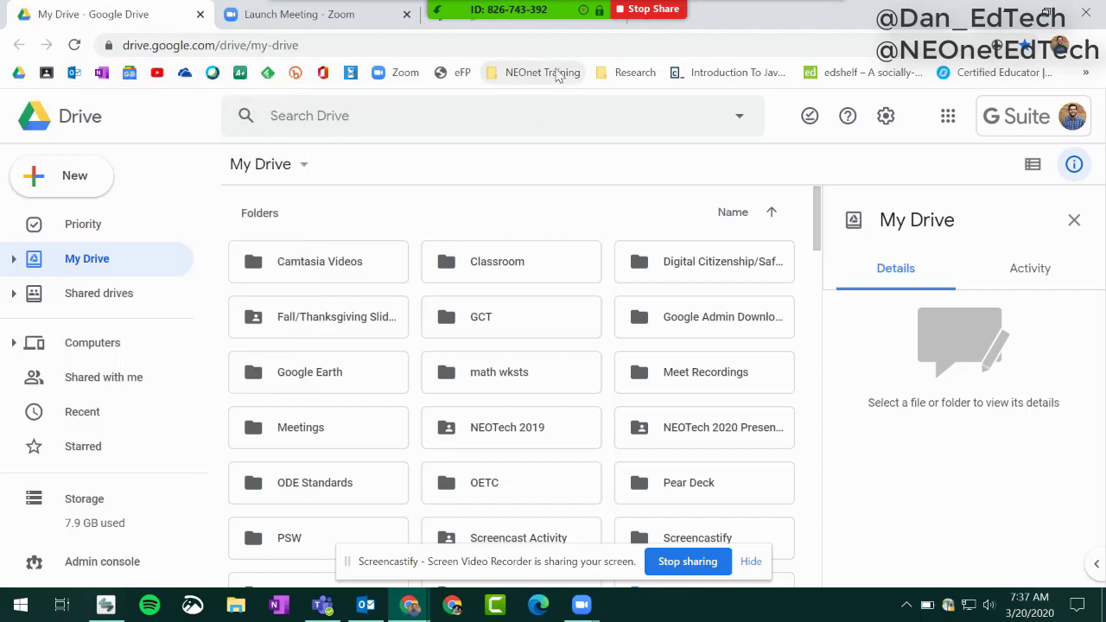
{"action": "key", "text": "ctrl+Tab"}
{"action": "key", "text": "ctrl+Tab"}
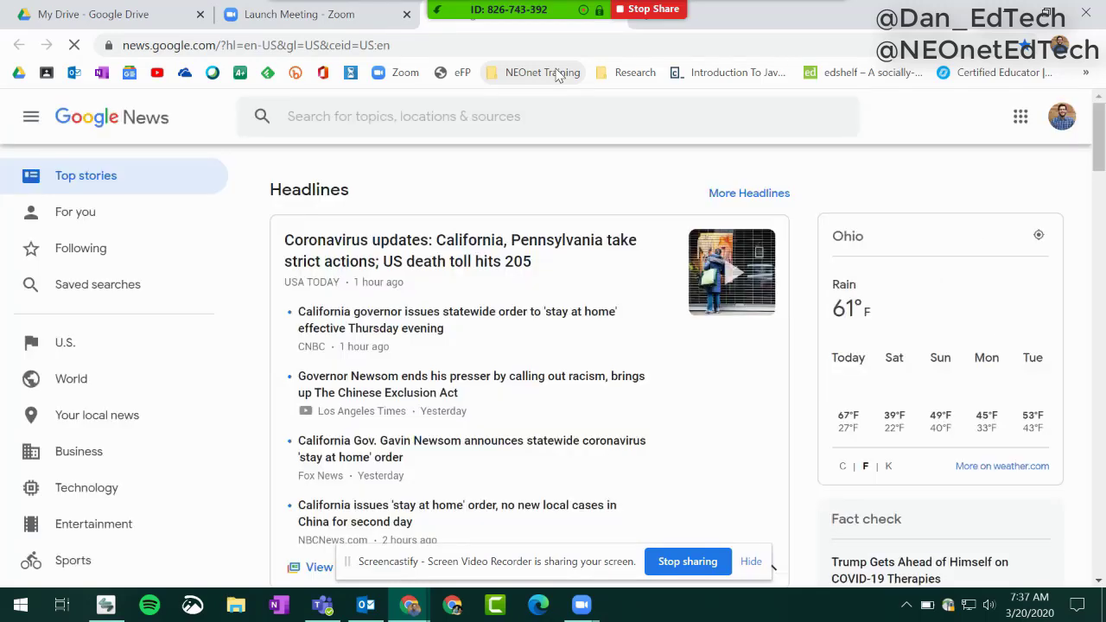
Step: End the Zoom meeting for all participants
{"action": "mouse_move", "coordinate": [535, 11]}
{"action": "left_click", "coordinate": [820, 20]}
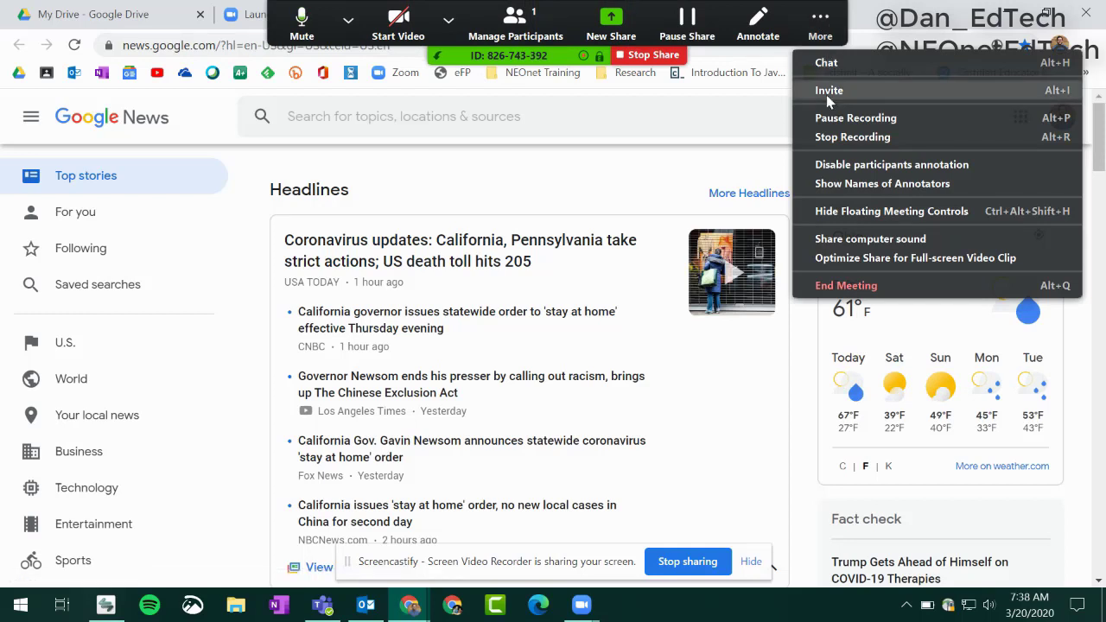
{"action": "left_click", "coordinate": [847, 285]}
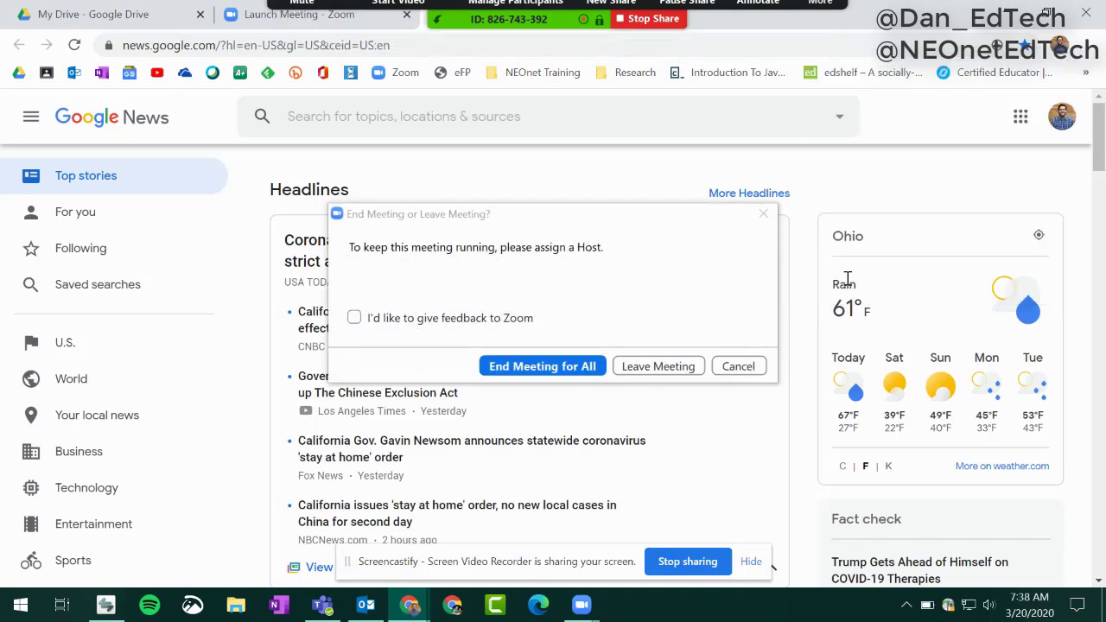
{"action": "left_click", "coordinate": [527, 368]}
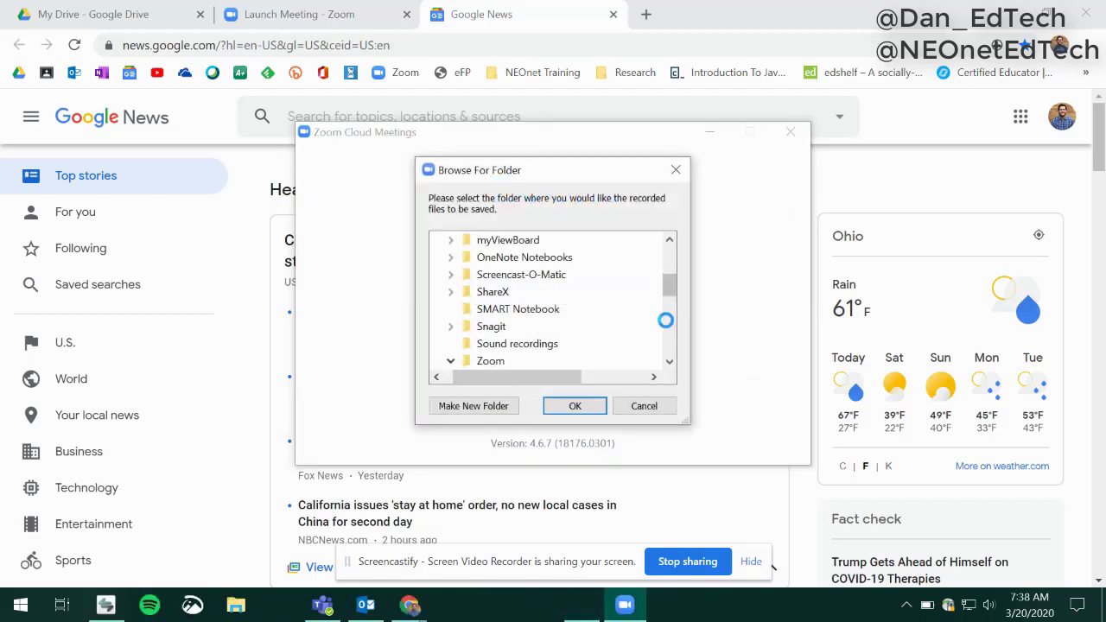
Step: Locate the 2020-03-20 07.37.28 meeting recording in the Zoom folder and place it on the desktop
{"action": "left_click_drag", "start_coordinate": [572, 375], "coordinate": [517, 372]}
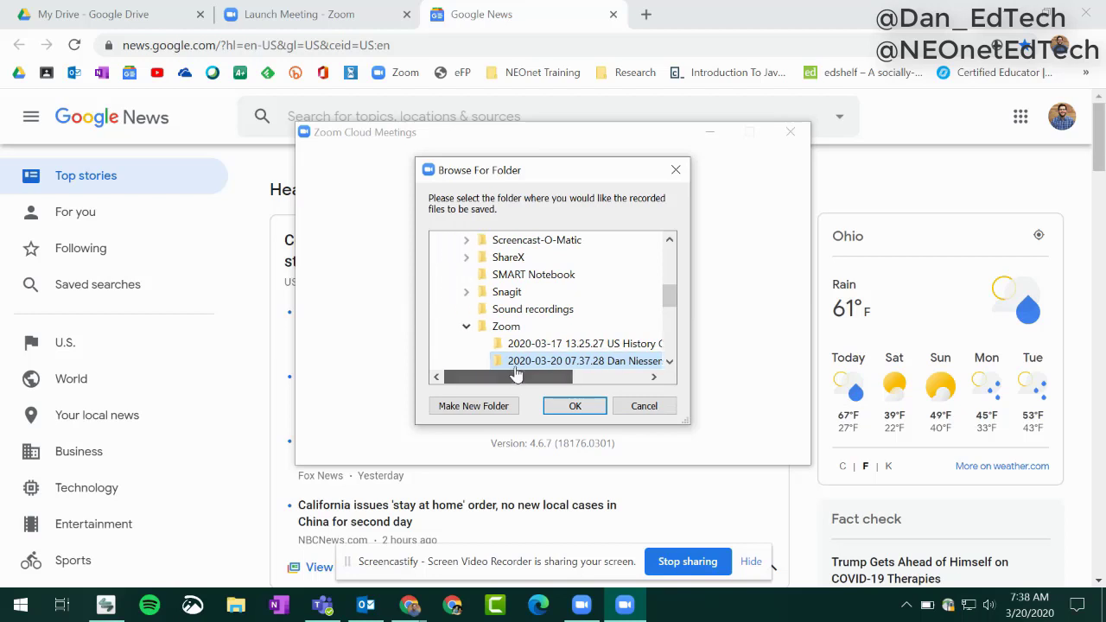
{"action": "left_click_drag", "start_coordinate": [671, 304], "coordinate": [693, 314]}
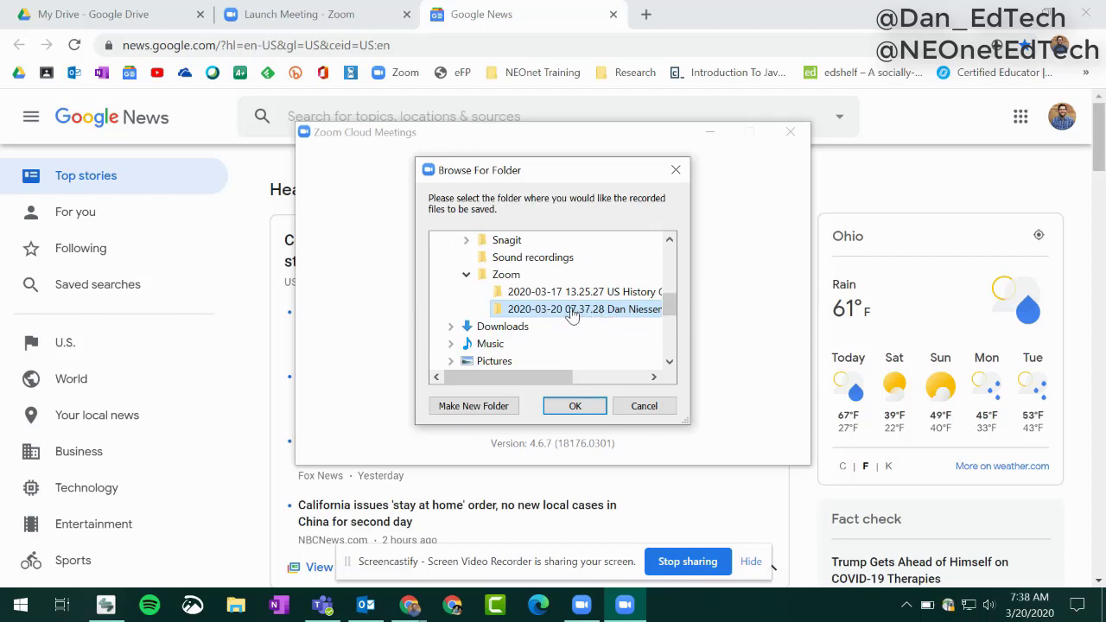
{"action": "left_click_drag", "start_coordinate": [572, 314], "coordinate": [619, 263]}
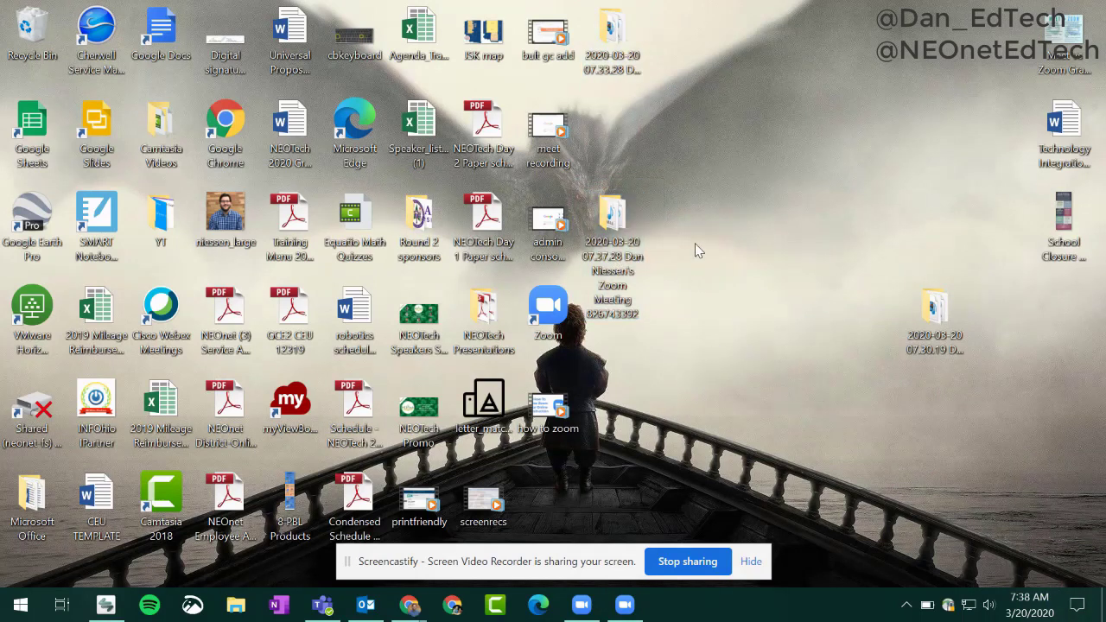
Step: Open the 2020-03-20 07.37.28 recording folder on the desktop and check the playback file's type in its properties
{"action": "double_click", "coordinate": [617, 238]}
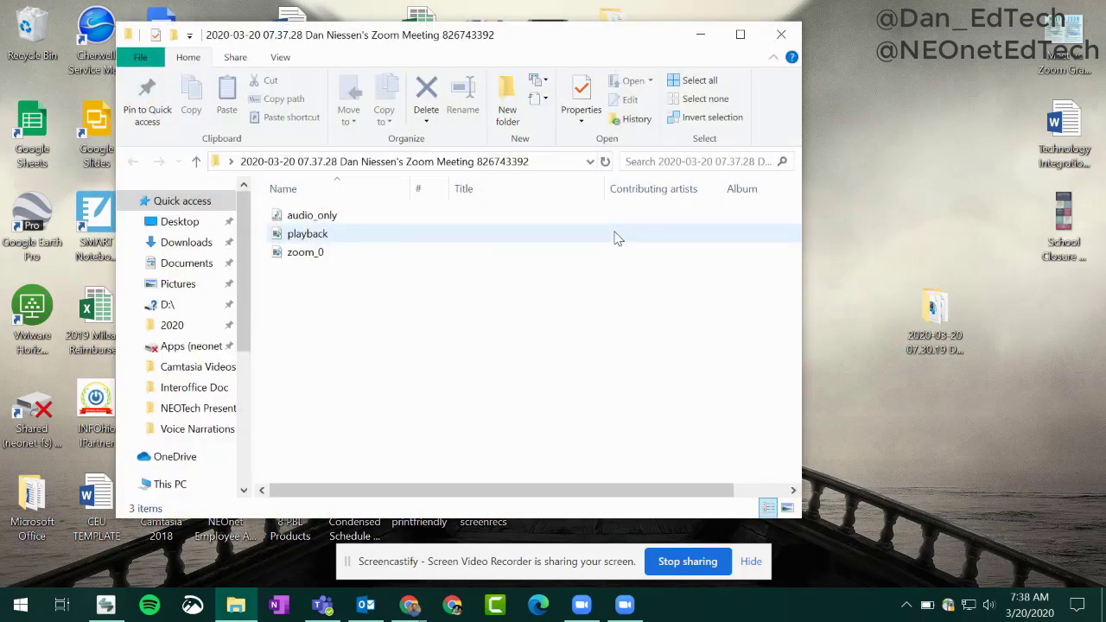
{"action": "left_click", "coordinate": [328, 222]}
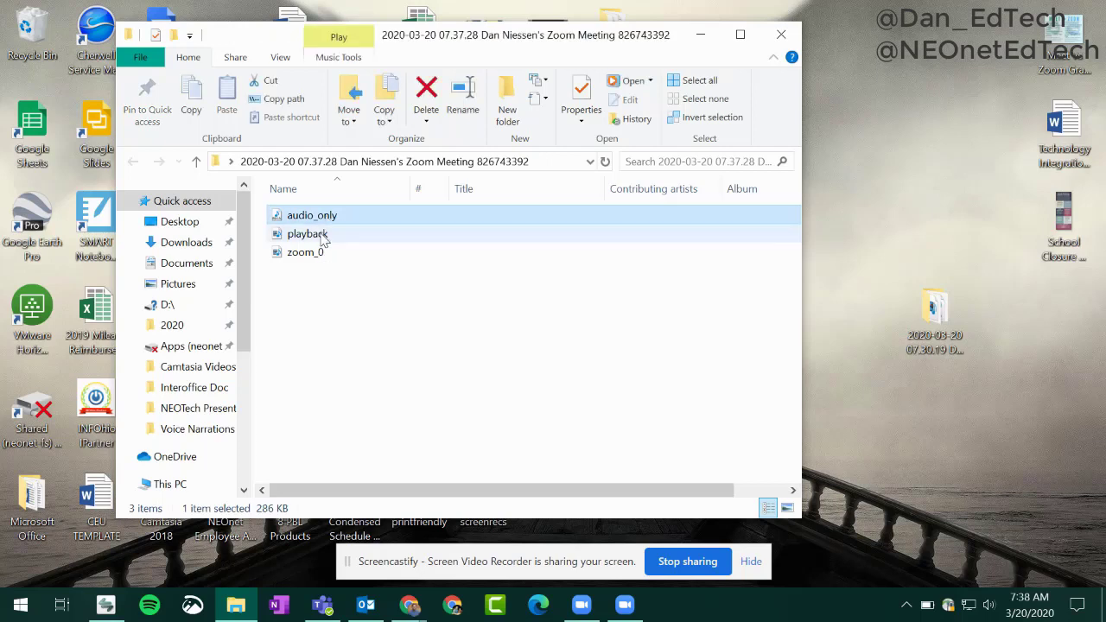
{"action": "left_click", "coordinate": [322, 241]}
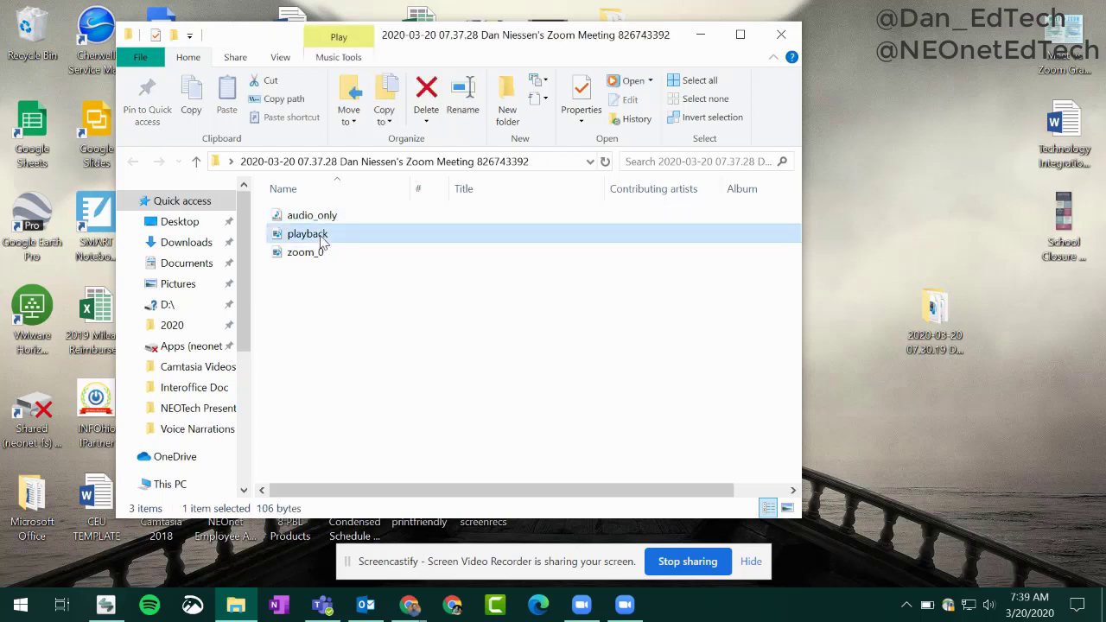
{"action": "right_click", "coordinate": [322, 243]}
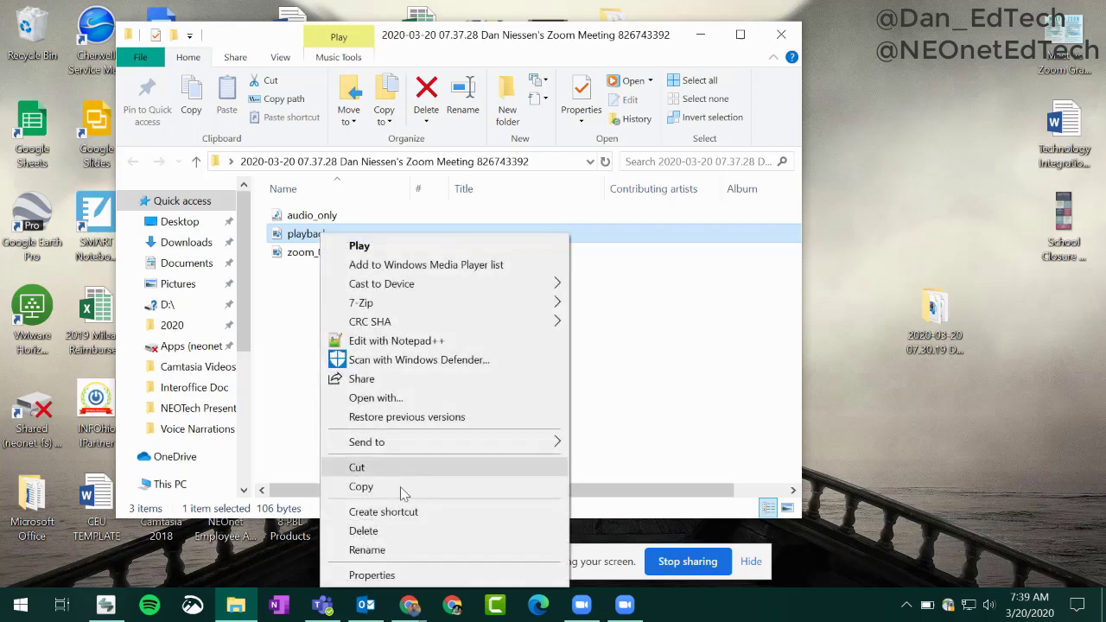
{"action": "left_click", "coordinate": [402, 574]}
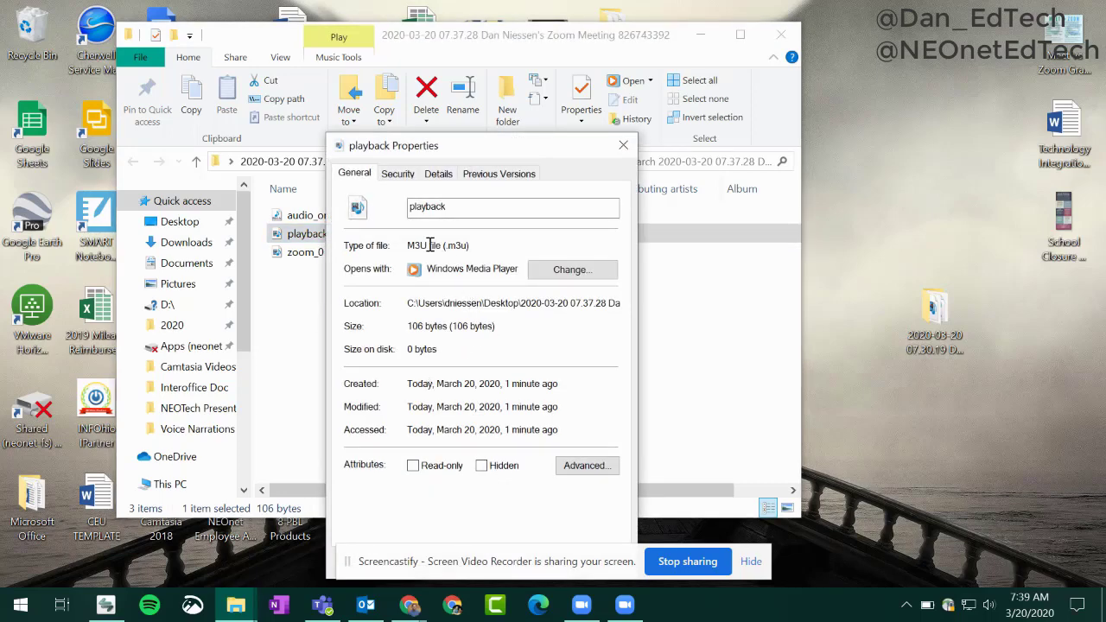
{"action": "left_click_drag", "start_coordinate": [429, 246], "coordinate": [471, 259]}
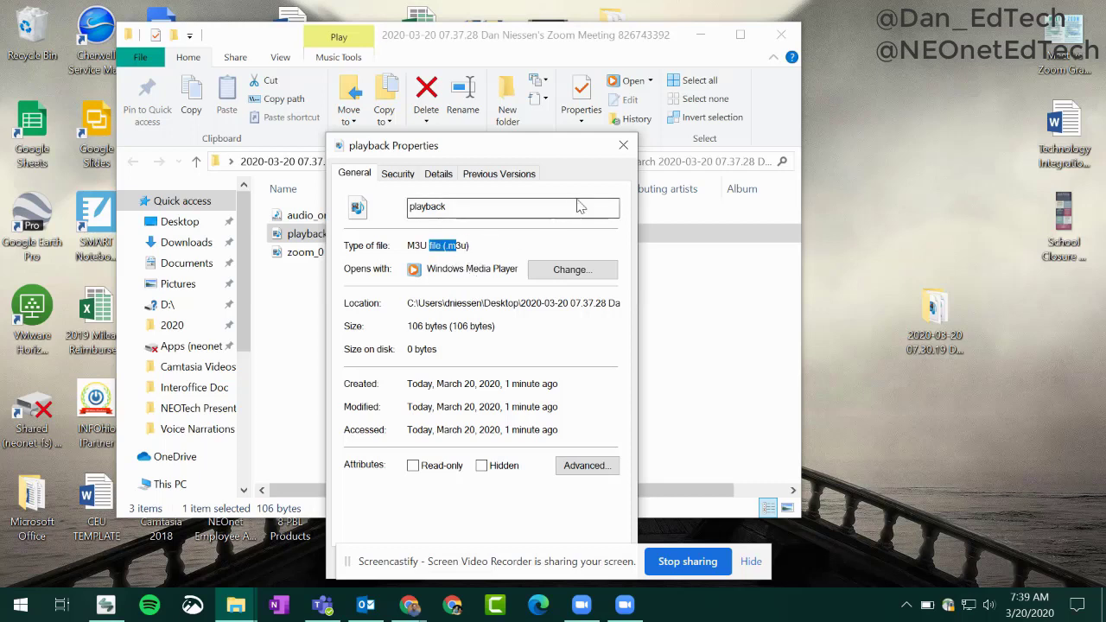
{"action": "left_click", "coordinate": [624, 145]}
Step: Check the zoom_0 file's type in its properties
{"action": "left_click", "coordinate": [336, 251]}
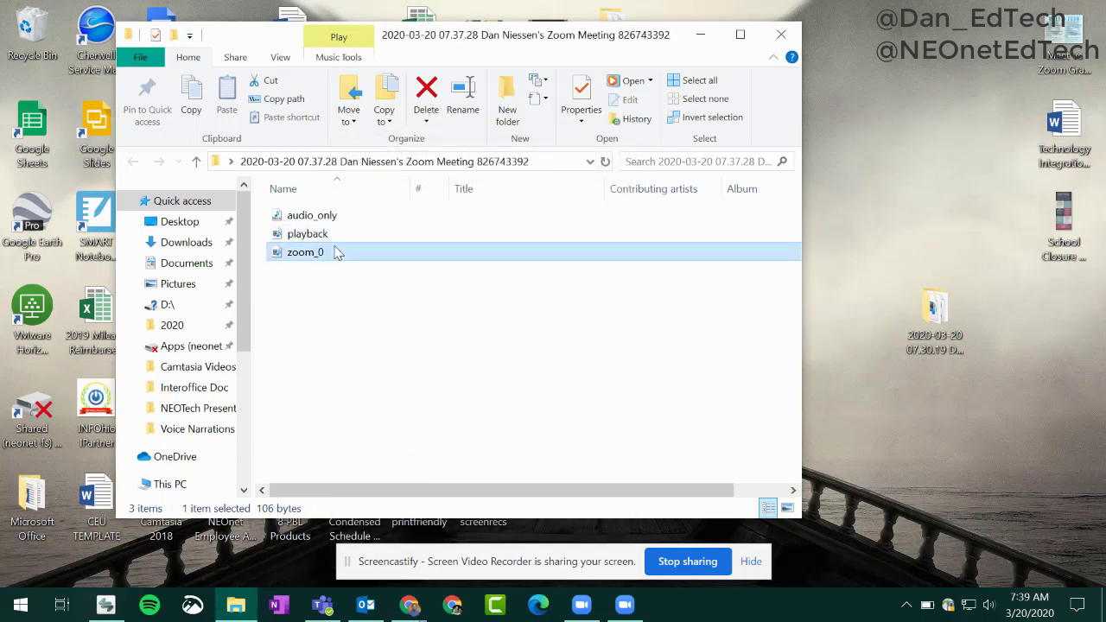
{"action": "right_click", "coordinate": [316, 251]}
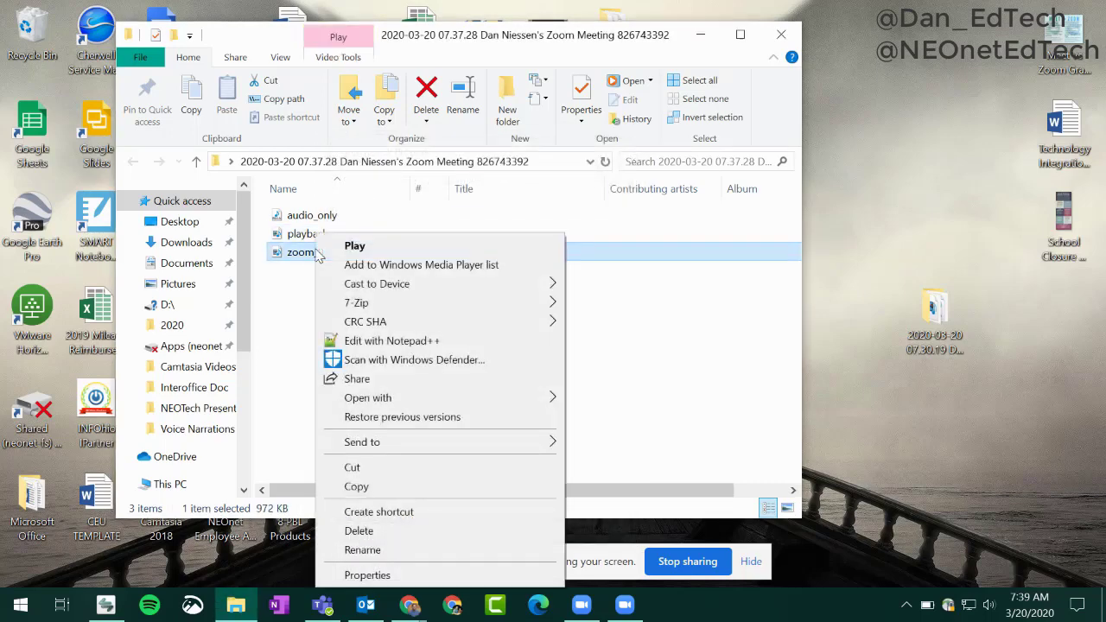
{"action": "left_click", "coordinate": [413, 576]}
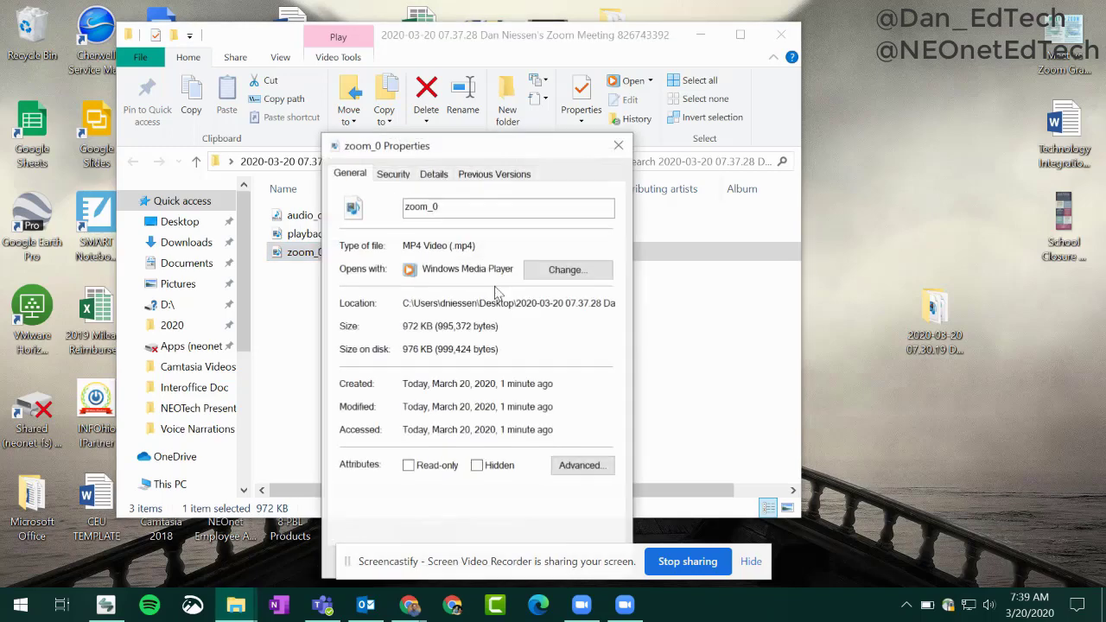
{"action": "left_click_drag", "start_coordinate": [423, 248], "coordinate": [456, 259]}
{"action": "left_click", "coordinate": [453, 260]}
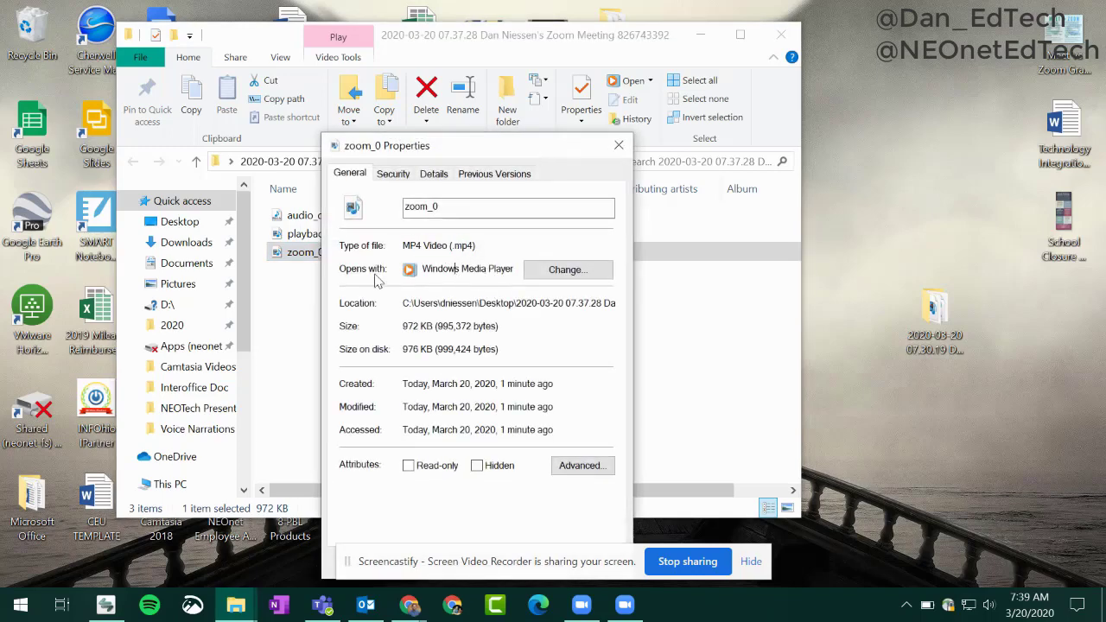
{"action": "key", "text": "Escape"}
Step: Play the zoom_0 recording with its sound muted, skip ahead to about the middle and close the player
{"action": "double_click", "coordinate": [306, 256]}
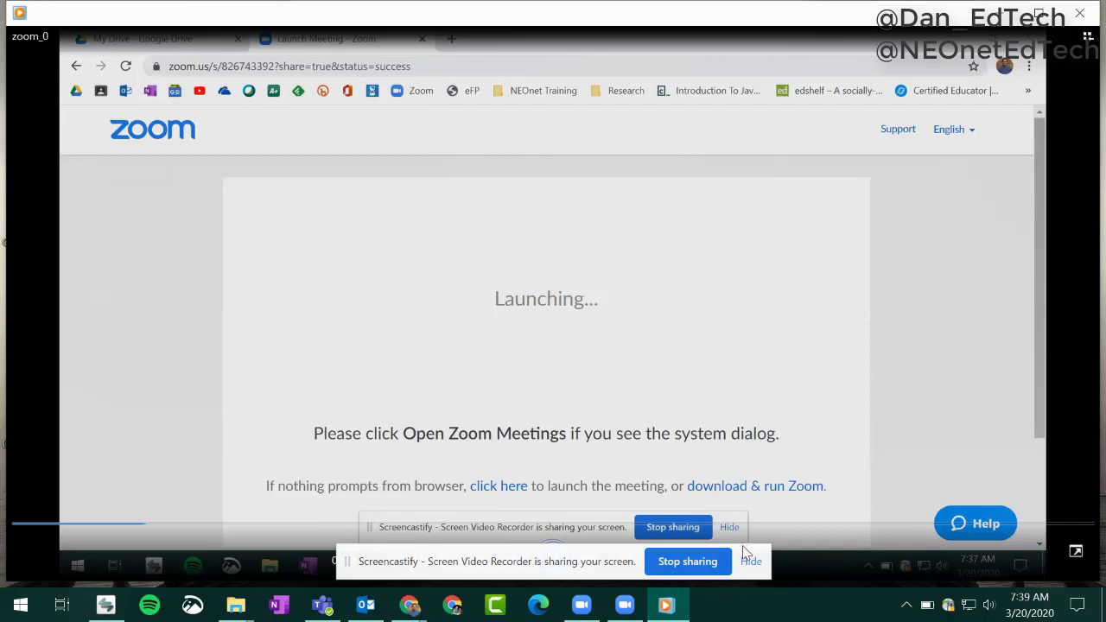
{"action": "mouse_move", "coordinate": [752, 569]}
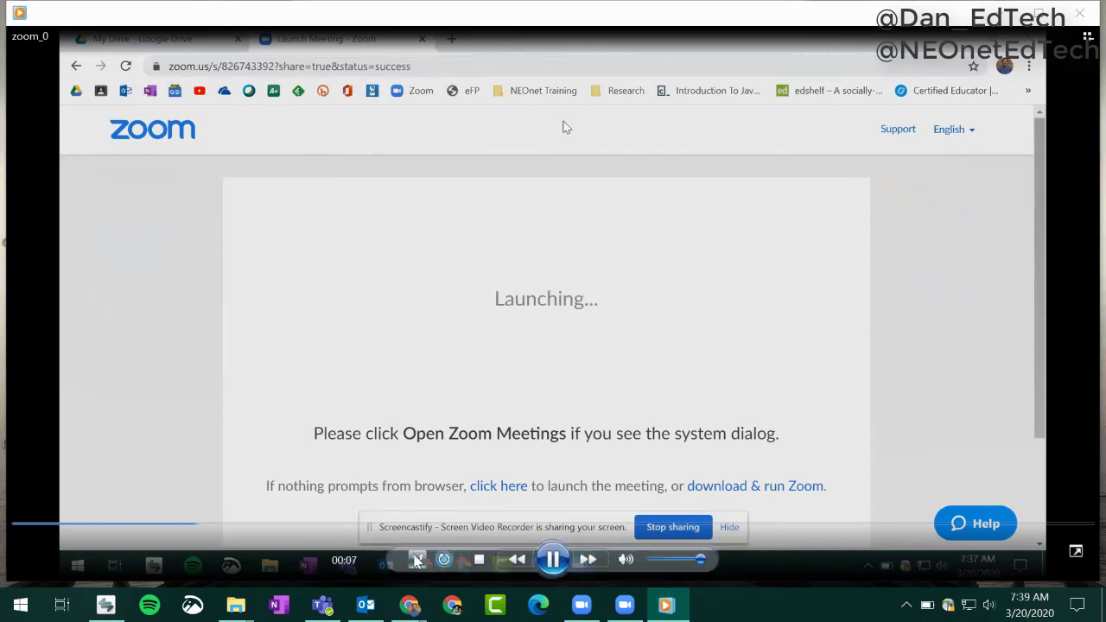
{"action": "left_click", "coordinate": [625, 559]}
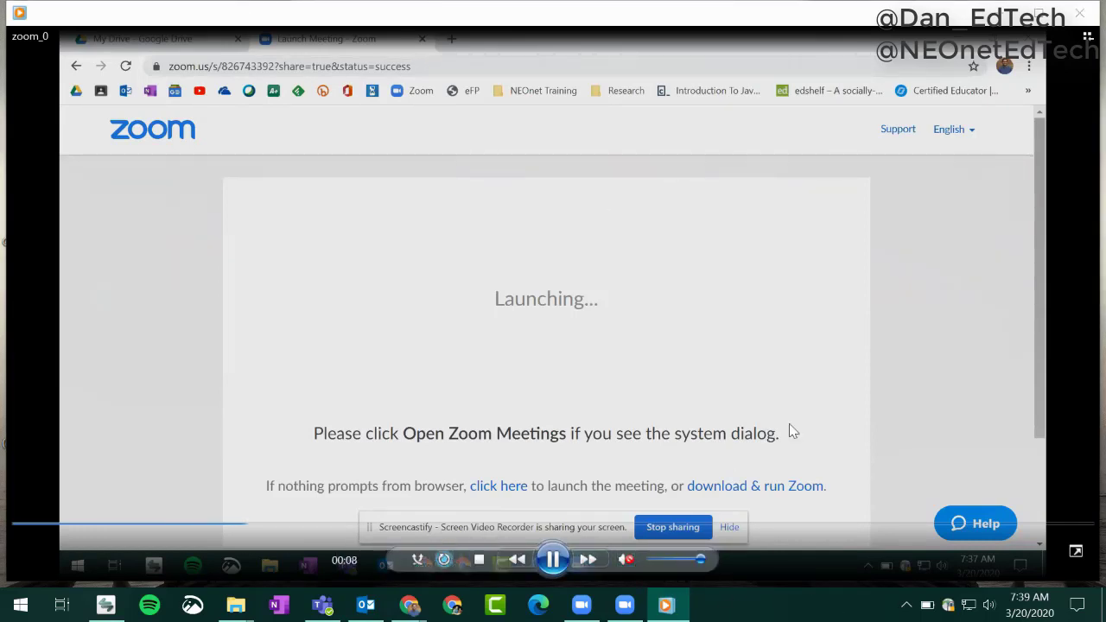
{"action": "left_click", "coordinate": [552, 523]}
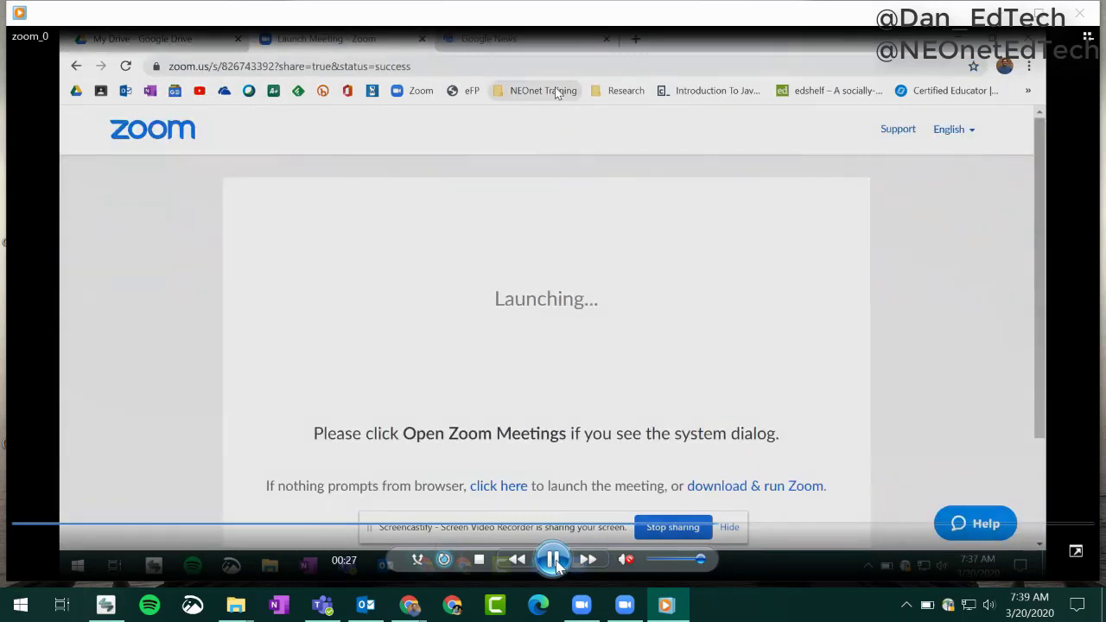
{"action": "left_click", "coordinate": [1085, 19]}
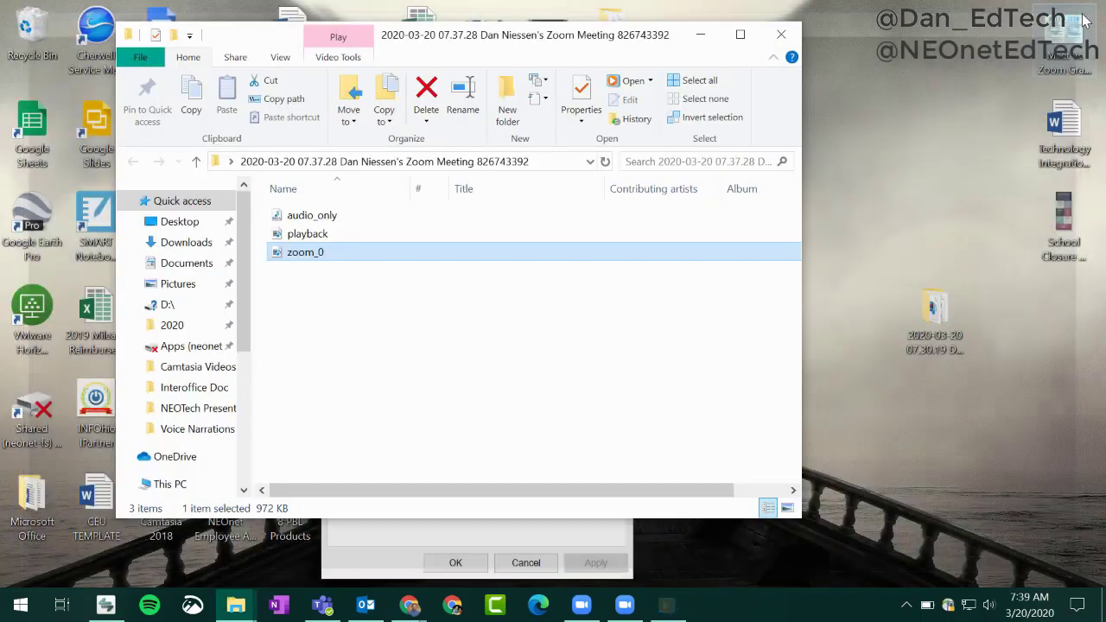
Step: Rename the zoom_0 video file as webinar 1
{"action": "left_click", "coordinate": [314, 253]}
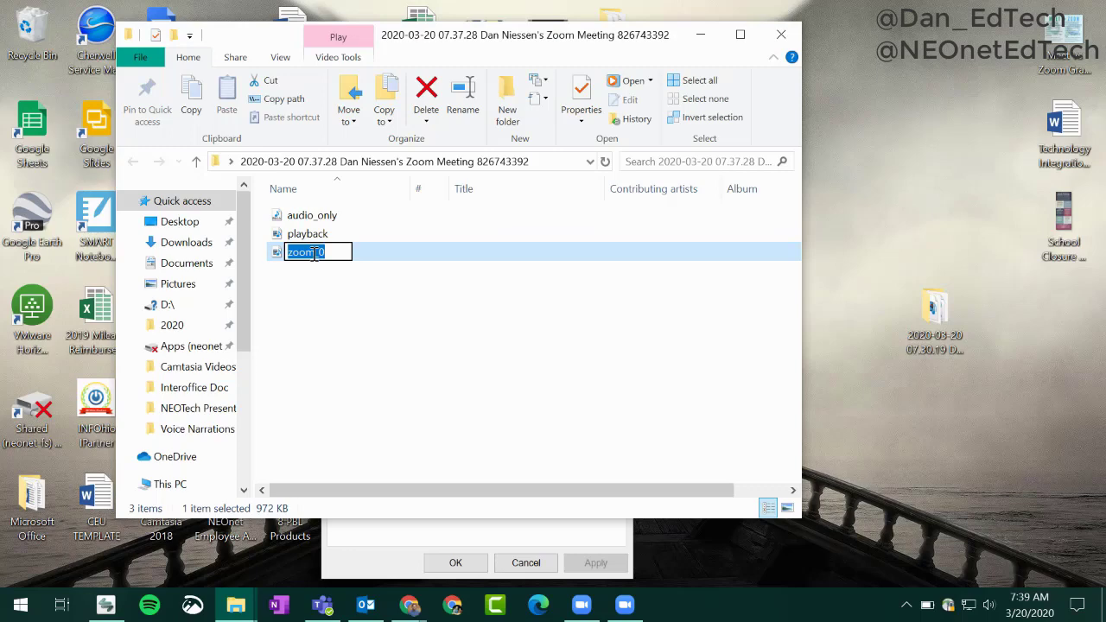
{"action": "type", "text": "webinar 1"}
{"action": "key", "text": "Return"}
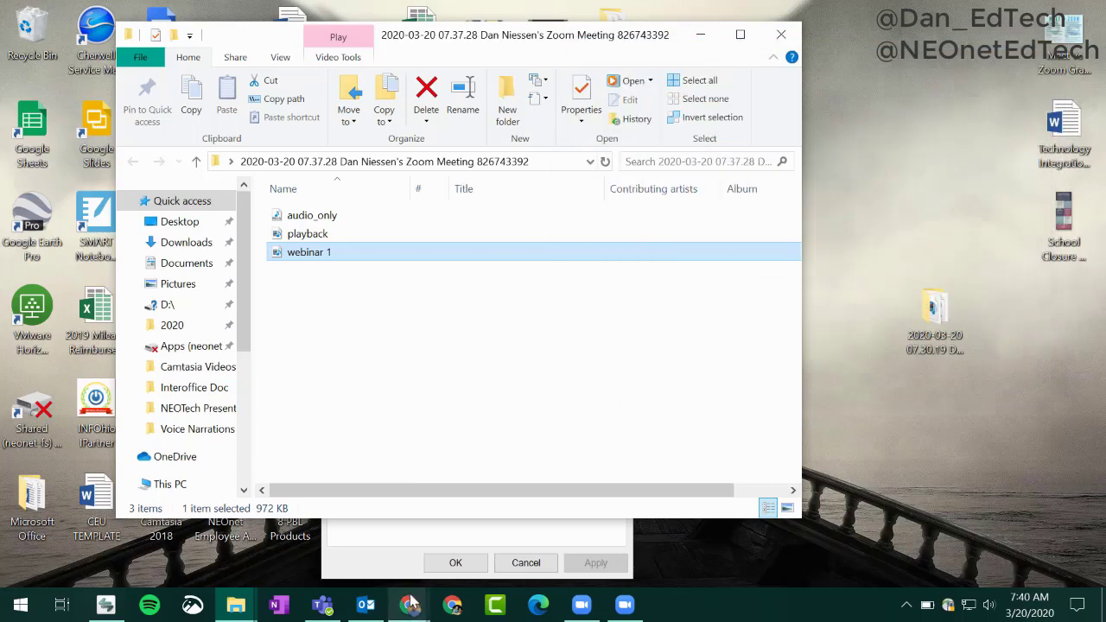
Step: Switch back to the Chrome window showing Google News
{"action": "mouse_move", "coordinate": [411, 607]}
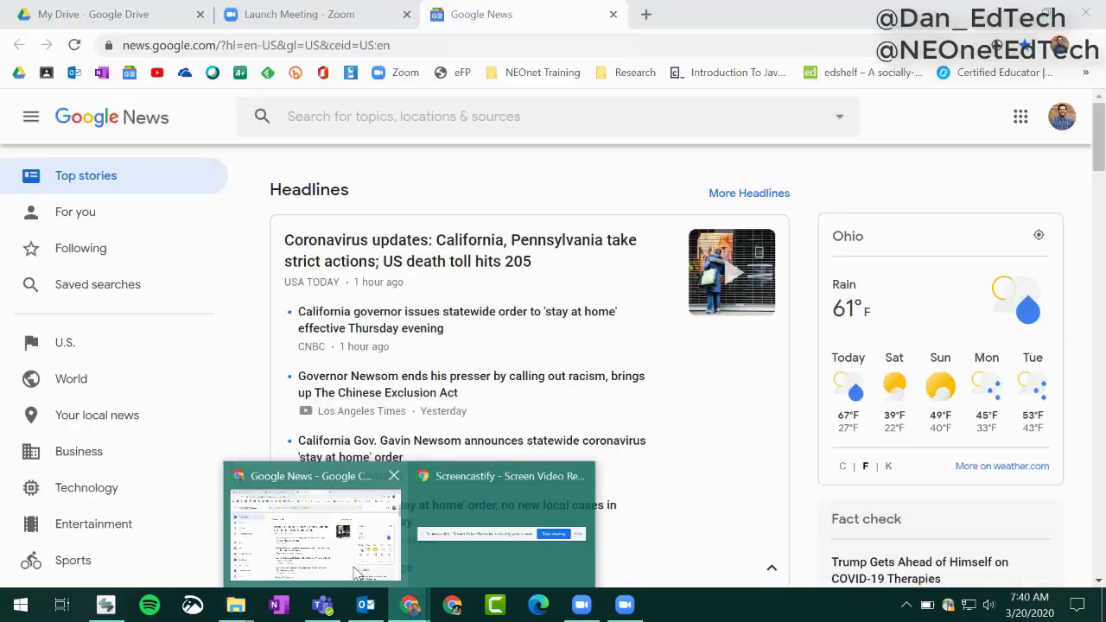